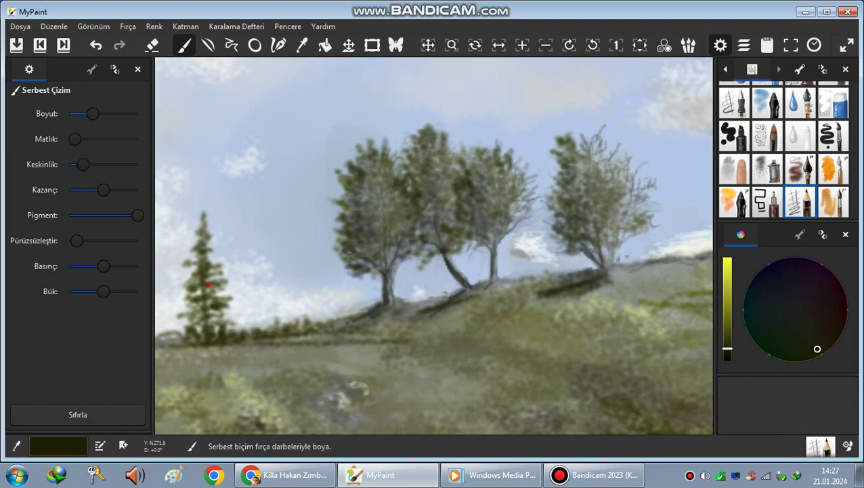
Step: Fill out the branches of the conifer on the hill's left slope and paint a second, smaller conifer to its right
drag(204, 246, 204, 232)
mouse_move(204, 276)
mouse_down()
mouse_move(185, 296)
mouse_move(193, 306)
mouse_up()
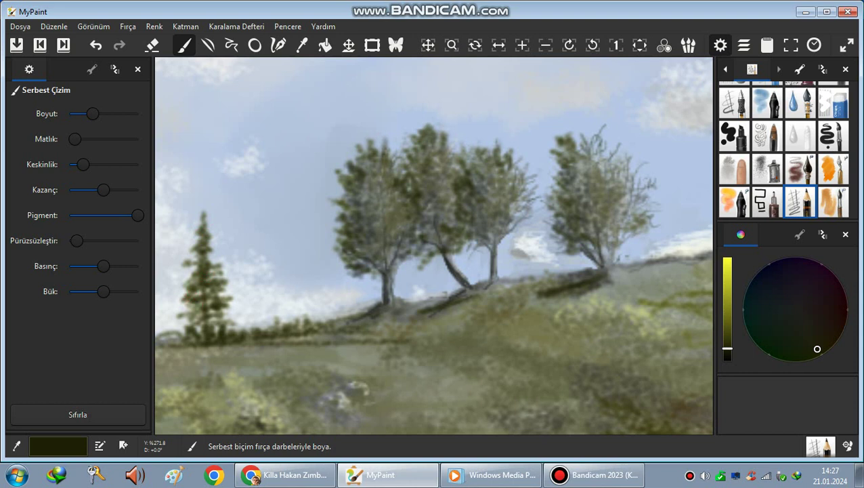
mouse_move(276, 283)
mouse_down()
mouse_move(276, 326)
mouse_move(274, 274)
mouse_move(287, 287)
mouse_move(264, 293)
mouse_move(274, 289)
mouse_move(266, 303)
mouse_move(280, 296)
mouse_move(271, 313)
mouse_move(277, 317)
mouse_move(262, 326)
mouse_move(280, 317)
mouse_move(305, 323)
mouse_move(299, 338)
mouse_move(155, 352)
mouse_up()
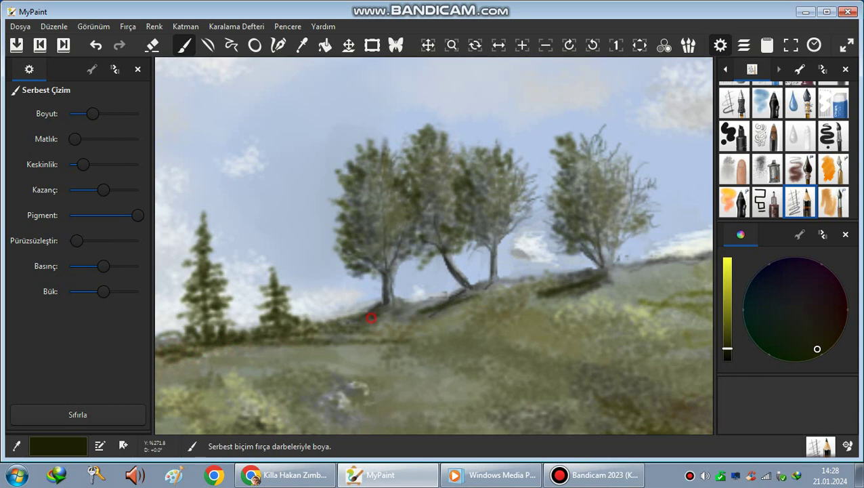
Step: Paint a tall olive-green conifer at the far left edge of the hill, beside the two smaller conifers
drag(560, 301, 463, 305)
scroll(464, 305, down, 3)
drag(537, 307, 423, 293)
mouse_move(378, 278)
mouse_down()
mouse_move(367, 299)
mouse_move(317, 327)
mouse_move(366, 315)
mouse_move(370, 292)
mouse_move(371, 315)
mouse_up()
scroll(367, 299, down, 1)
drag(441, 246, 432, 246)
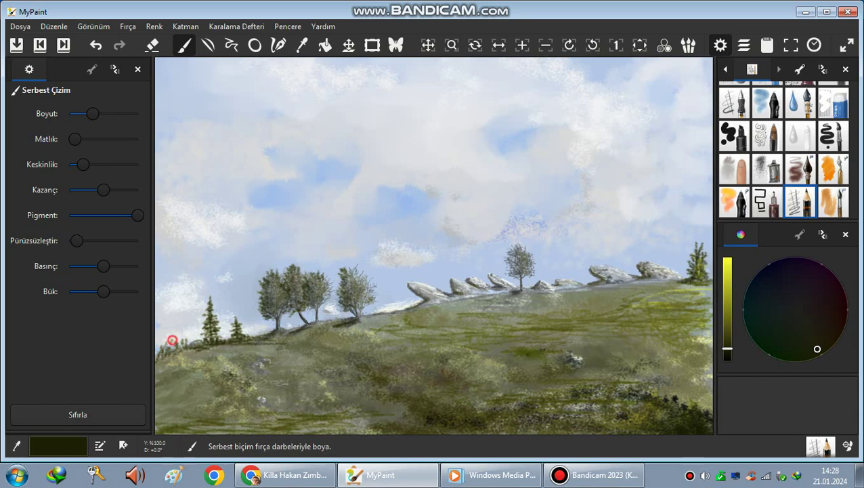
mouse_move(166, 348)
mouse_down()
mouse_move(179, 324)
mouse_move(176, 310)
mouse_move(177, 339)
mouse_up()
drag(176, 250, 176, 324)
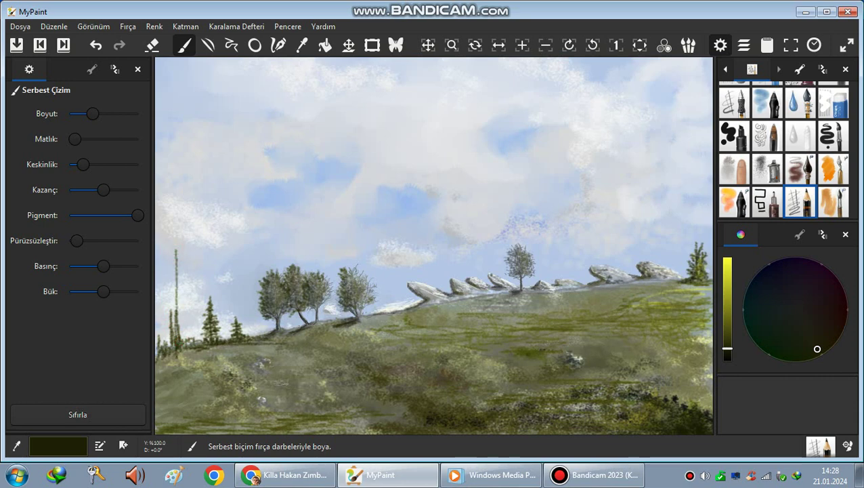
mouse_move(174, 240)
mouse_down()
mouse_move(180, 260)
mouse_move(170, 264)
mouse_move(178, 270)
mouse_move(168, 273)
mouse_move(177, 270)
mouse_move(171, 268)
mouse_move(183, 289)
mouse_move(168, 288)
mouse_move(174, 302)
mouse_move(158, 318)
mouse_move(167, 326)
mouse_move(160, 335)
mouse_move(187, 323)
mouse_move(195, 330)
mouse_move(170, 335)
mouse_move(173, 341)
mouse_up()
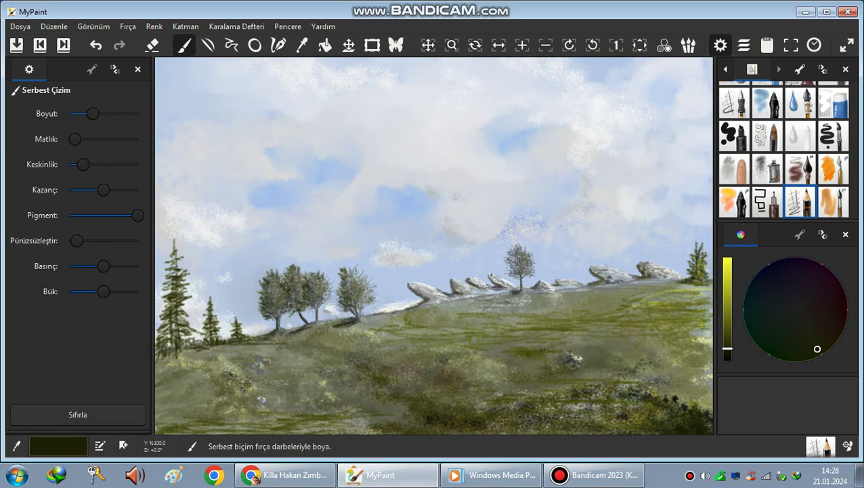
Step: Try a pale grey-white stroke with the soft marker brush on the bare grey strip below the hill
key(space)
mouse_move(488, 349)
mouse_down()
mouse_move(450, 349)
mouse_move(466, 330)
mouse_move(434, 321)
mouse_up()
key(space)
key(space)
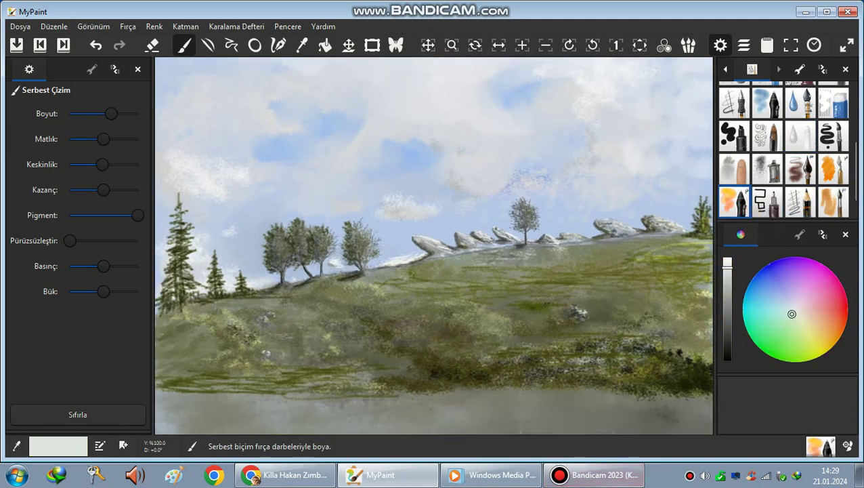
mouse_move(573, 409)
mouse_down()
mouse_move(602, 411)
mouse_move(561, 414)
mouse_up()
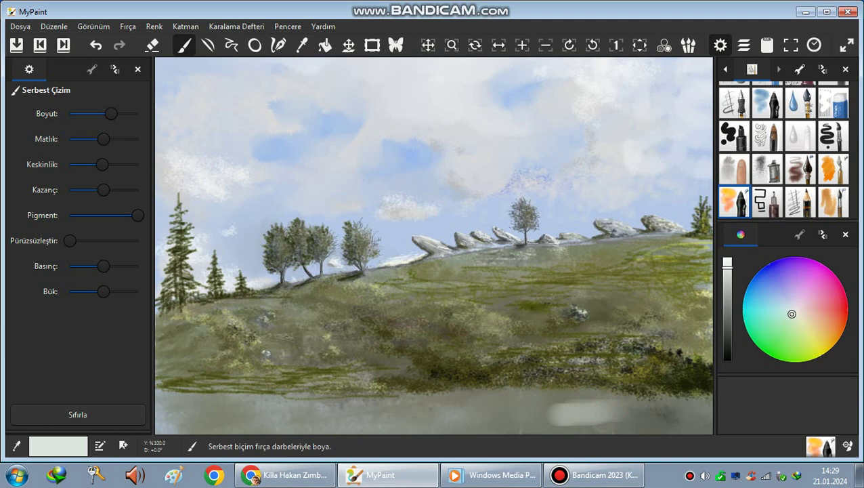
Step: Choose the speckled texture brush with a very dark grey and stroke it over the pale patch below the hill
click(728, 343)
scroll(801, 197, down, 2)
click(800, 206)
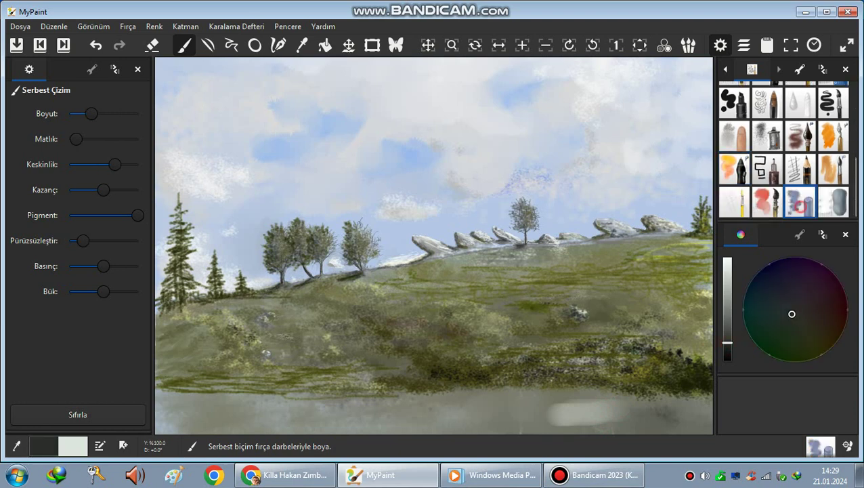
drag(615, 395, 529, 428)
Step: Cover the bare strip along the foot of the hill with speckled dark green grass texture
click(771, 334)
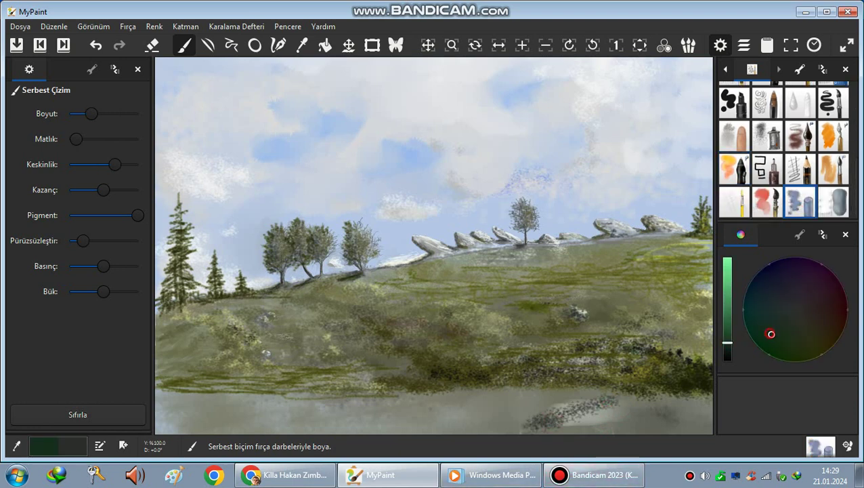
click(779, 351)
mouse_move(607, 391)
mouse_down()
mouse_move(553, 401)
mouse_move(562, 408)
mouse_up()
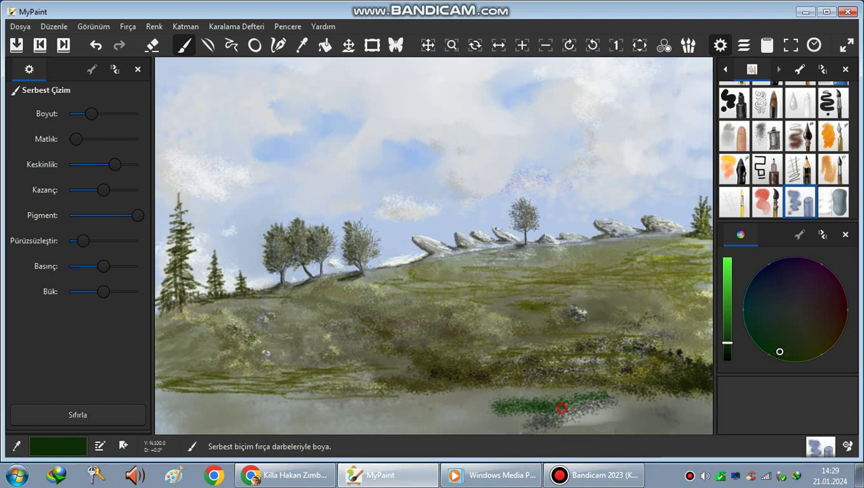
click(726, 351)
click(772, 335)
mouse_move(534, 401)
mouse_down()
mouse_move(162, 406)
mouse_move(505, 400)
mouse_move(407, 381)
mouse_move(650, 420)
mouse_move(359, 420)
mouse_move(203, 407)
mouse_up()
mouse_move(271, 422)
mouse_down()
mouse_move(163, 421)
mouse_move(691, 417)
mouse_move(678, 393)
mouse_move(589, 423)
mouse_move(704, 420)
mouse_move(176, 390)
mouse_move(204, 423)
mouse_move(651, 410)
mouse_up()
Step: Pick a dark ochre yellow and dab patches of it across the dark green foreground strip
click(797, 307)
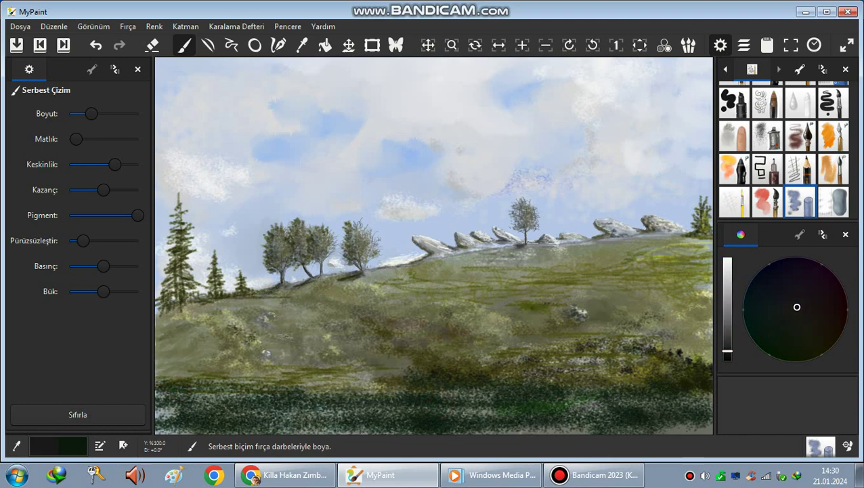
click(728, 318)
click(791, 334)
click(824, 343)
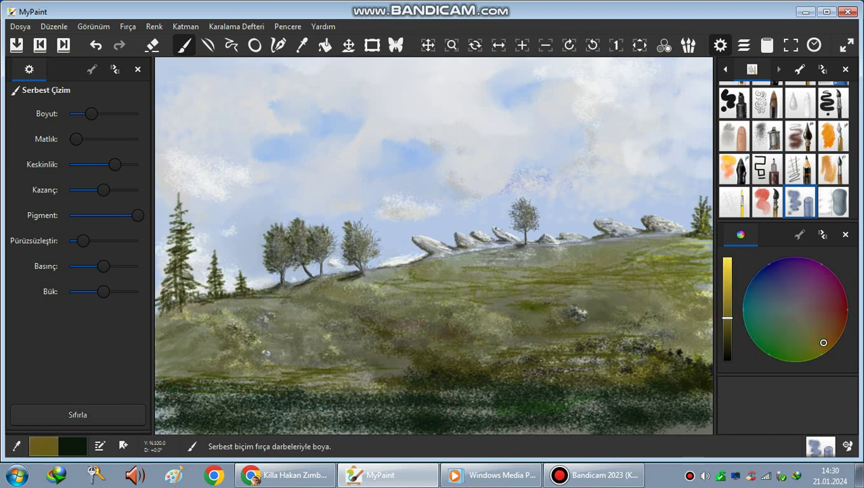
mouse_move(447, 415)
mouse_down()
mouse_move(339, 405)
mouse_move(205, 417)
mouse_move(192, 387)
mouse_move(434, 423)
mouse_move(256, 405)
mouse_up()
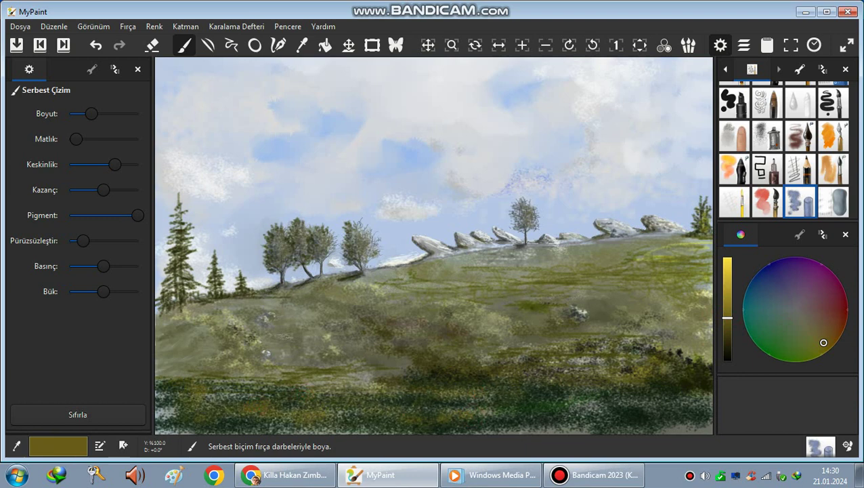
Step: Darken the right part of the foreground strip with black speckled strokes
click(728, 360)
mouse_move(670, 401)
mouse_down()
mouse_move(532, 411)
mouse_move(560, 412)
mouse_up()
drag(559, 412, 460, 411)
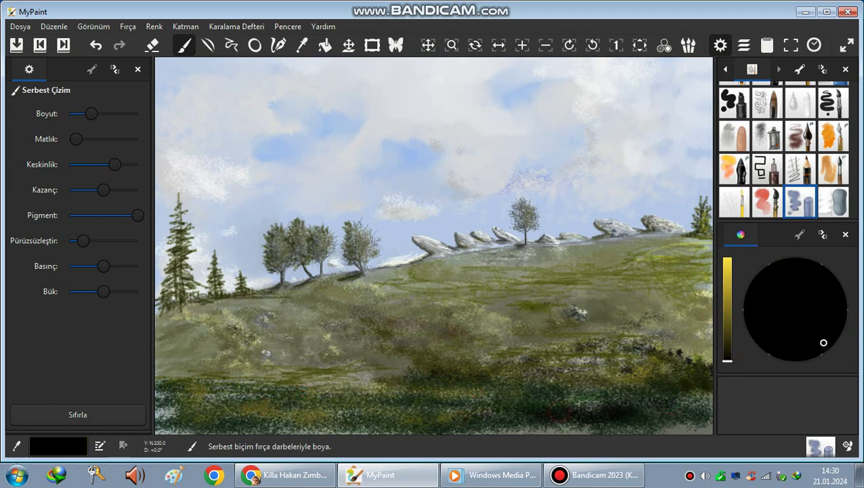
Step: Dab brighter ochre highlights over the foreground strip and onto the hillside below the tall conifer
click(707, 294)
mouse_move(584, 403)
mouse_down()
mouse_move(535, 423)
mouse_move(621, 399)
mouse_move(469, 420)
mouse_up()
mouse_move(546, 400)
mouse_down()
mouse_move(586, 401)
mouse_move(525, 412)
mouse_move(657, 425)
mouse_move(324, 425)
mouse_move(159, 406)
mouse_move(264, 426)
mouse_move(223, 428)
mouse_move(175, 350)
mouse_up()
click(727, 299)
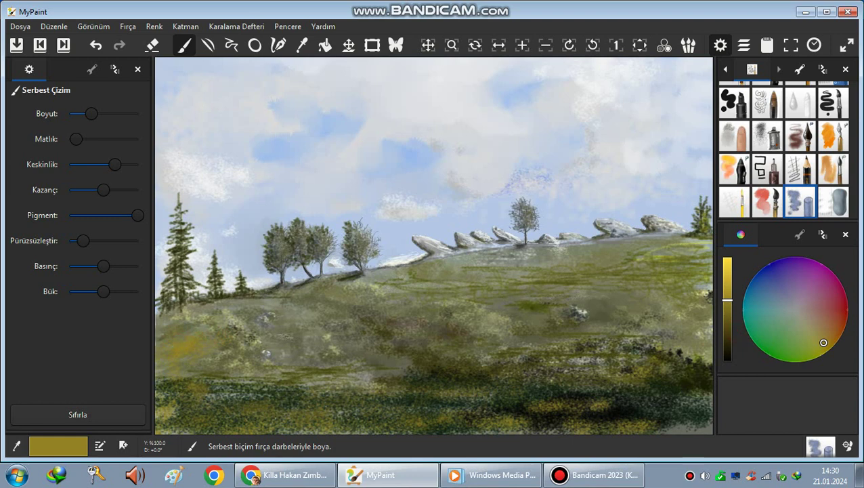
Step: Build up the hillside below the tall conifer with dark ochre, followed by a touch of medium ochre
click(727, 333)
mouse_move(196, 347)
mouse_down()
mouse_move(174, 322)
mouse_move(192, 342)
mouse_move(168, 364)
mouse_move(204, 344)
mouse_move(170, 338)
mouse_move(178, 374)
mouse_move(186, 349)
mouse_move(226, 368)
mouse_move(189, 364)
mouse_up()
mouse_move(170, 311)
mouse_down()
mouse_move(160, 329)
mouse_move(175, 318)
mouse_move(162, 360)
mouse_move(192, 370)
mouse_up()
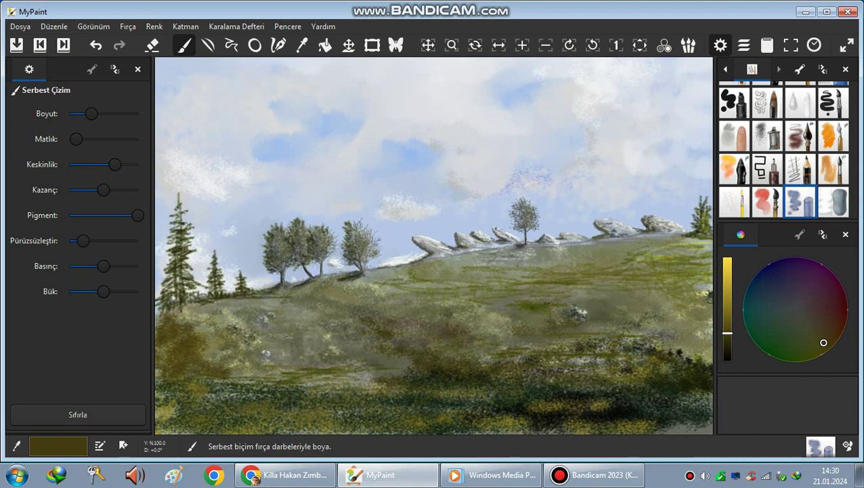
click(727, 315)
click(197, 362)
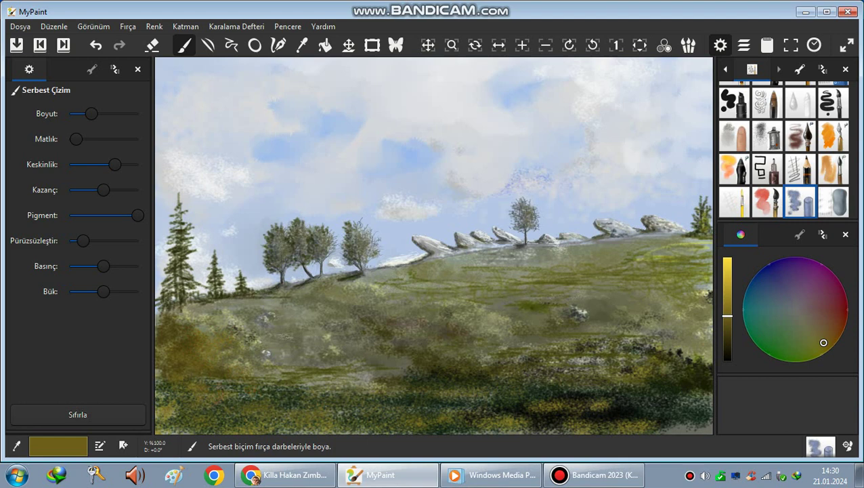
Step: Pick a very dark bluish green and shade the right side and upper branches of the tall conifer with it
mouse_move(153, 409)
mouse_down()
mouse_move(292, 408)
mouse_move(153, 408)
mouse_up()
mouse_move(540, 383)
mouse_down()
mouse_move(540, 362)
mouse_move(537, 412)
mouse_up()
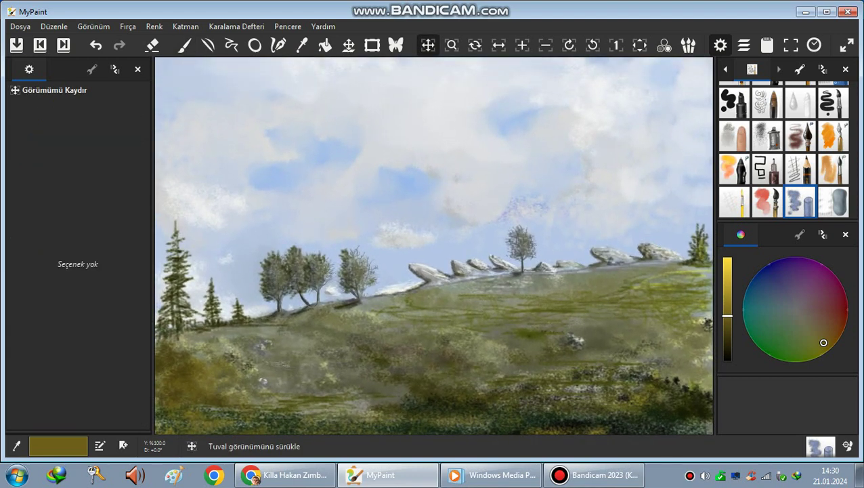
mouse_move(594, 475)
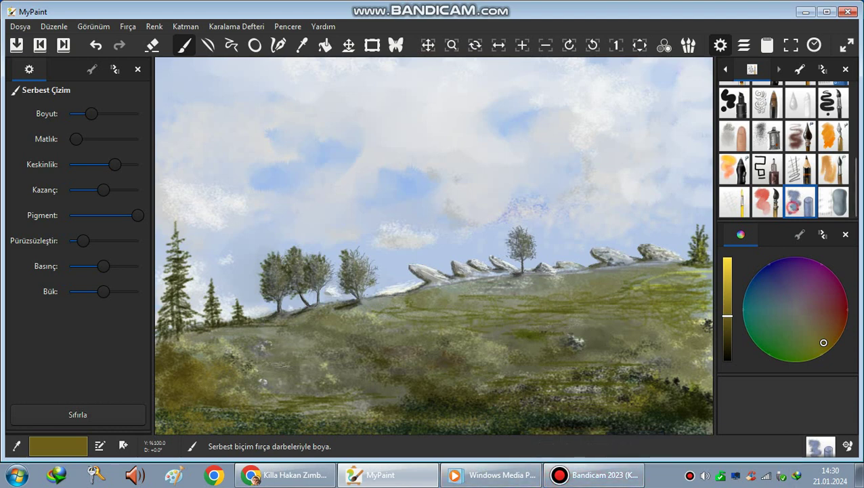
click(727, 341)
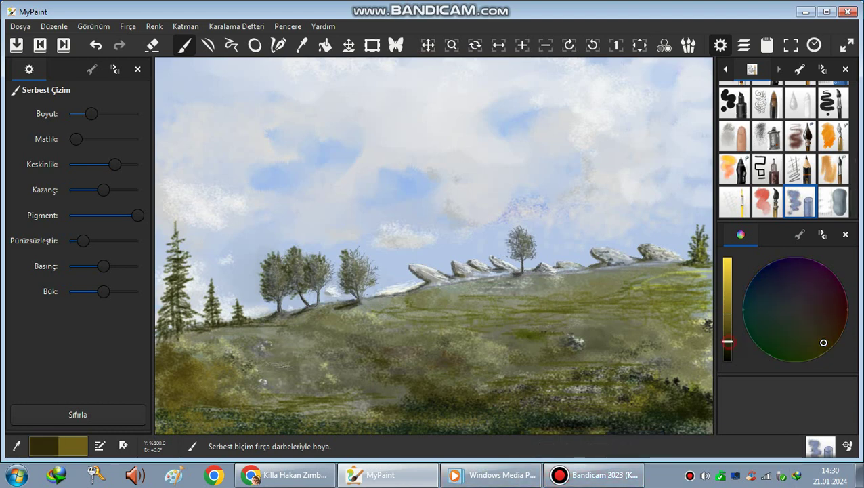
click(752, 332)
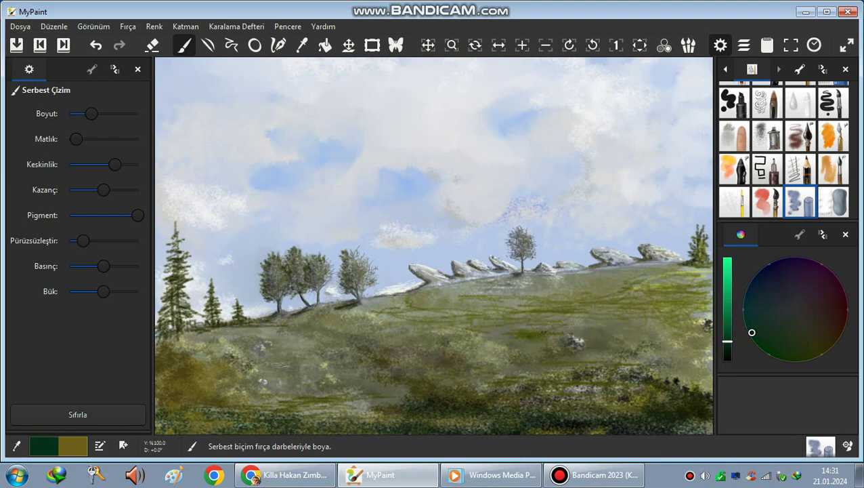
key(w)
drag(212, 343, 295, 340)
scroll(278, 288, up, 3)
mouse_move(215, 214)
mouse_down()
mouse_move(223, 233)
mouse_move(214, 241)
mouse_move(231, 263)
mouse_move(221, 273)
mouse_move(240, 296)
mouse_move(222, 167)
mouse_up()
mouse_move(234, 283)
mouse_down()
mouse_move(224, 260)
mouse_move(242, 269)
mouse_move(234, 306)
mouse_up()
mouse_move(216, 256)
mouse_down()
mouse_move(209, 284)
mouse_move(190, 306)
mouse_up()
mouse_move(220, 211)
mouse_down()
mouse_move(230, 244)
mouse_move(216, 147)
mouse_move(207, 166)
mouse_up()
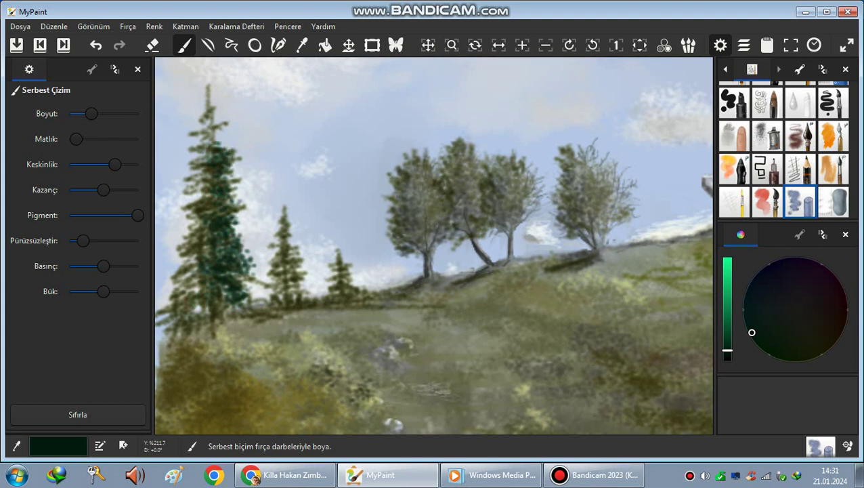
mouse_move(215, 129)
mouse_down()
mouse_move(226, 144)
mouse_move(203, 122)
mouse_up()
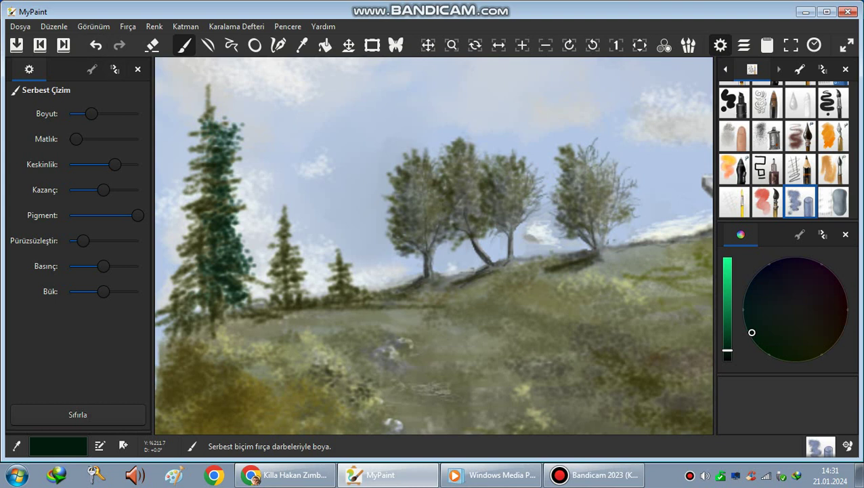
Step: Cover the tall conifer from tip to base in dark bluish green, refining its branches with the pencil brush
drag(86, 113, 86, 114)
mouse_move(214, 80)
mouse_down()
mouse_move(200, 141)
mouse_move(220, 175)
mouse_move(212, 197)
mouse_move(248, 217)
mouse_move(200, 236)
mouse_move(205, 265)
mouse_move(186, 310)
mouse_move(166, 270)
mouse_move(166, 289)
mouse_move(203, 308)
mouse_up()
click(800, 168)
scroll(214, 100, up, 2)
mouse_move(213, 99)
mouse_down()
mouse_move(211, 136)
mouse_move(212, 90)
mouse_move(206, 115)
mouse_move(218, 114)
mouse_move(200, 139)
mouse_move(224, 149)
mouse_move(221, 130)
mouse_up()
mouse_move(214, 169)
mouse_down()
mouse_move(223, 179)
mouse_move(209, 195)
mouse_move(230, 172)
mouse_move(208, 242)
mouse_up()
mouse_move(227, 164)
mouse_down()
mouse_move(226, 230)
mouse_move(231, 203)
mouse_move(239, 211)
mouse_up()
mouse_move(233, 259)
mouse_down()
mouse_move(245, 285)
mouse_move(243, 336)
mouse_move(261, 360)
mouse_up()
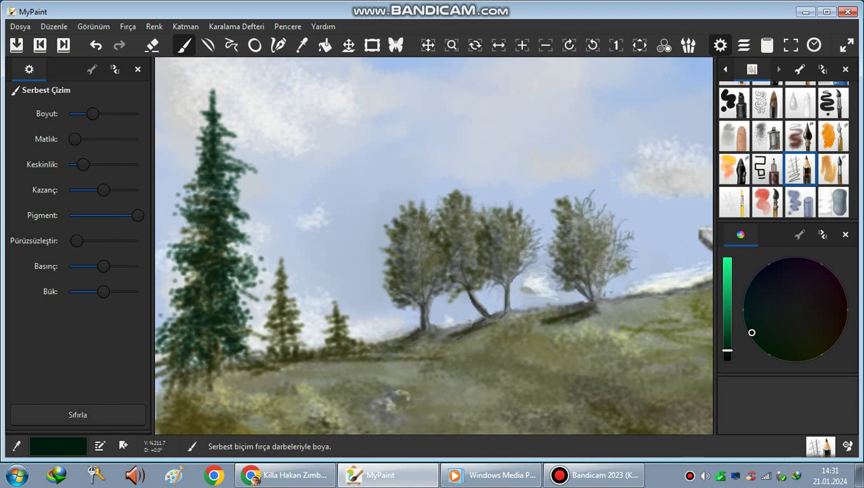
Step: Extend dark green branches outward along the left side of the tall conifer
scroll(487, 261, down, 1)
drag(518, 254, 484, 264)
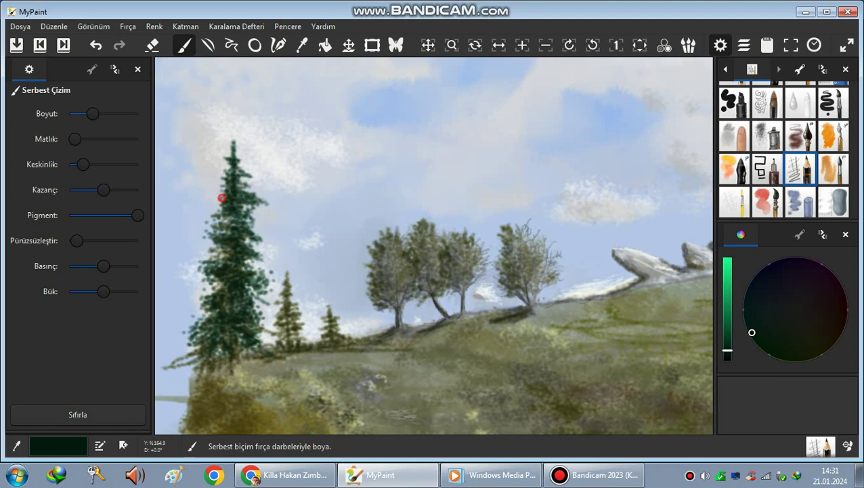
drag(225, 183, 227, 194)
drag(214, 286, 198, 322)
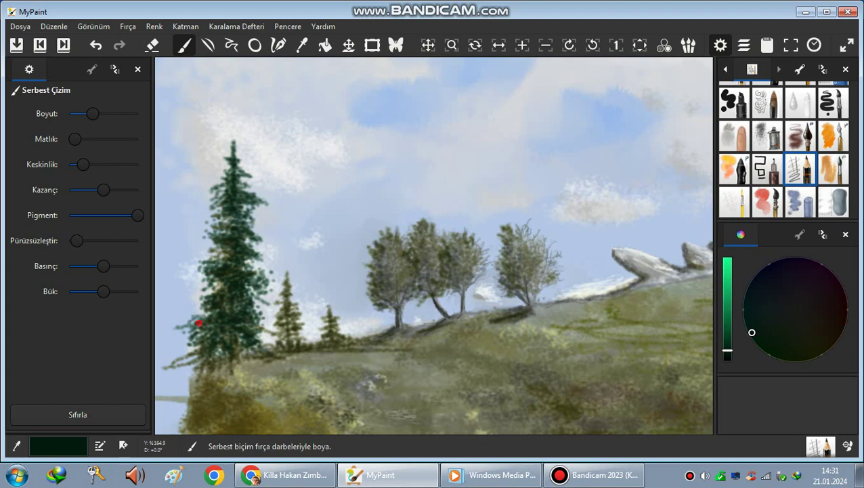
Step: Handwrite a first name in dark green across the sky above the trees
mouse_move(299, 143)
mouse_down()
mouse_move(299, 98)
mouse_move(299, 161)
mouse_up()
mouse_move(326, 97)
mouse_down()
mouse_move(310, 142)
mouse_move(358, 134)
mouse_move(370, 149)
mouse_move(399, 135)
mouse_move(392, 133)
mouse_move(407, 149)
mouse_move(429, 130)
mouse_move(467, 168)
mouse_up()
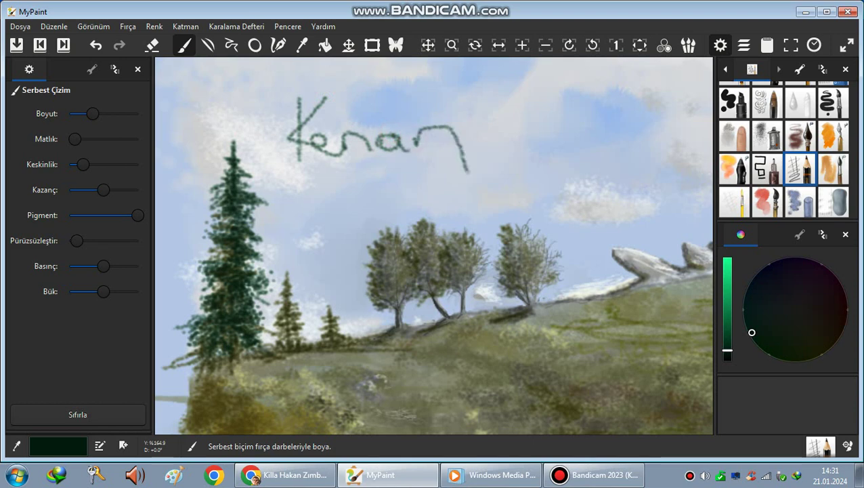
Step: Paint a pale bluish-white cloud over the handwritten name using the speckled texture brush
click(800, 202)
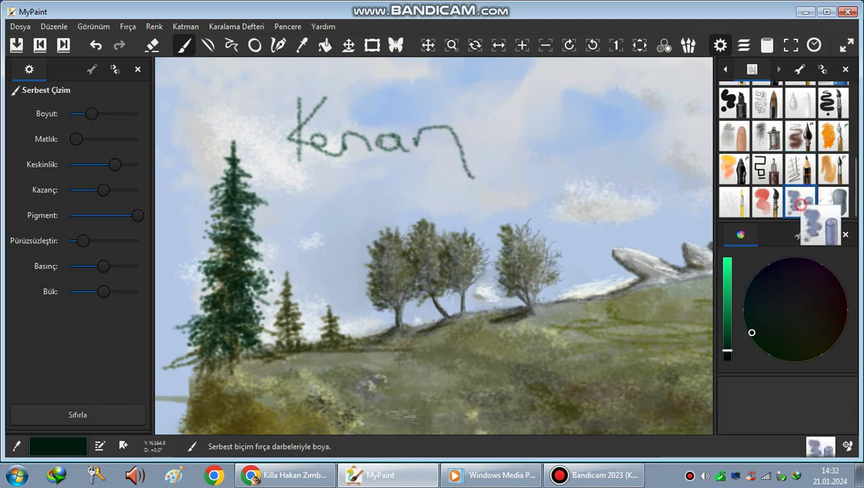
click(788, 304)
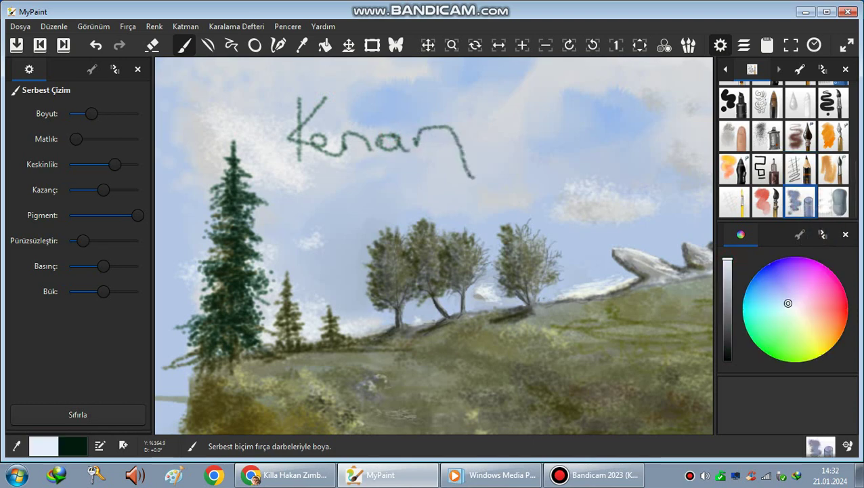
mouse_move(334, 119)
mouse_down()
mouse_move(316, 130)
mouse_move(310, 112)
mouse_move(303, 126)
mouse_move(359, 136)
mouse_move(328, 163)
mouse_move(386, 101)
mouse_move(453, 161)
mouse_move(380, 128)
mouse_move(379, 170)
mouse_move(467, 176)
mouse_move(434, 109)
mouse_move(365, 142)
mouse_move(293, 135)
mouse_up()
drag(424, 161, 472, 165)
drag(274, 81, 357, 115)
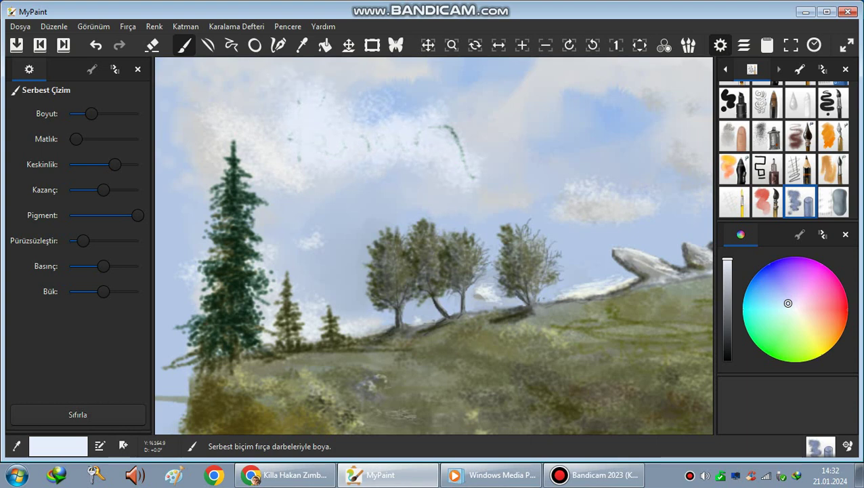
mouse_move(442, 112)
mouse_down()
mouse_move(461, 142)
mouse_move(467, 197)
mouse_up()
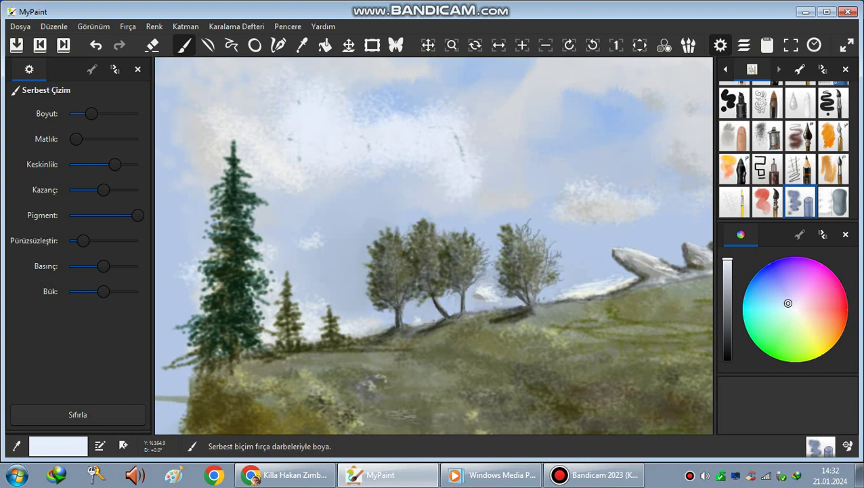
mouse_move(351, 94)
mouse_down()
mouse_move(373, 103)
mouse_move(412, 90)
mouse_move(450, 102)
mouse_move(409, 103)
mouse_up()
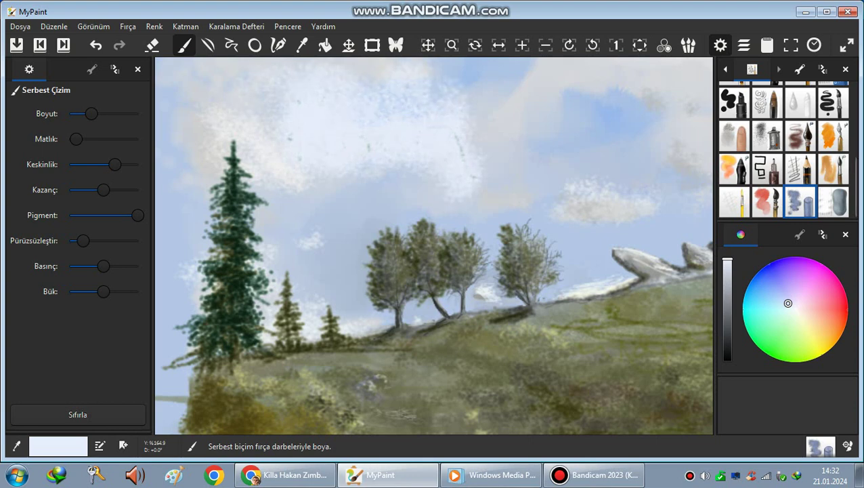
Step: Speckle sky blue through the middle and lower part of the new white cloud
click(768, 285)
mouse_move(336, 126)
mouse_down()
mouse_move(400, 132)
mouse_move(352, 165)
mouse_move(449, 109)
mouse_move(422, 157)
mouse_up()
drag(310, 175, 310, 170)
Step: Add pale pinkish-white speckles to the upper part of the cloud above the tall conifer
scroll(531, 173, down, 3)
drag(531, 173, 326, 206)
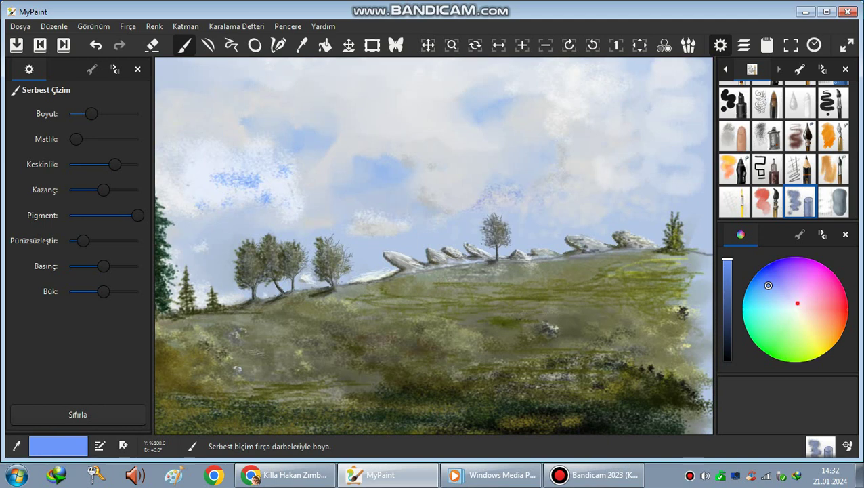
click(798, 303)
mouse_move(258, 133)
mouse_down()
mouse_move(225, 140)
mouse_move(189, 122)
mouse_move(206, 92)
mouse_move(171, 130)
mouse_up()
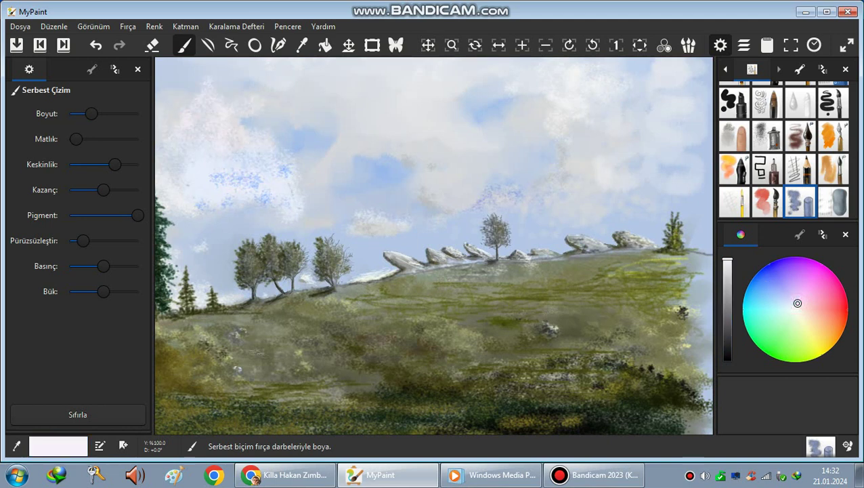
scroll(440, 272, down, 3)
scroll(434, 291, up, 3)
drag(435, 292, 465, 308)
key(b)
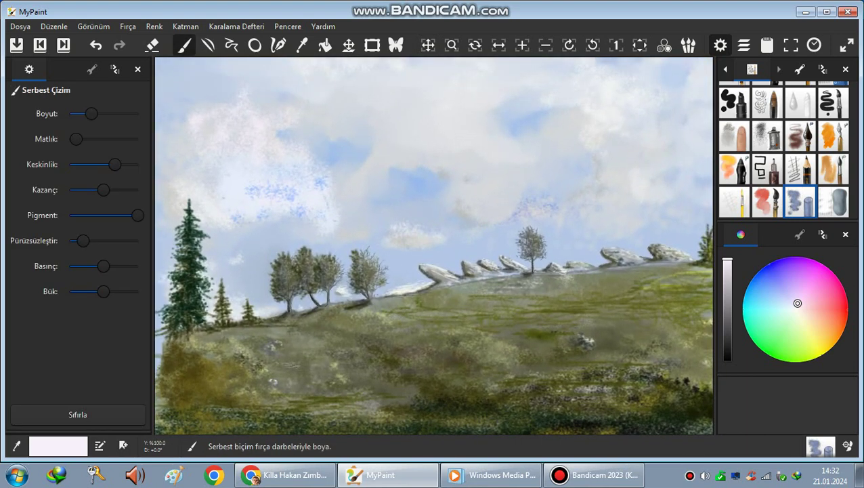
drag(465, 308, 450, 324)
mouse_move(419, 261)
mouse_down()
mouse_move(425, 254)
mouse_move(415, 235)
mouse_move(425, 251)
mouse_up()
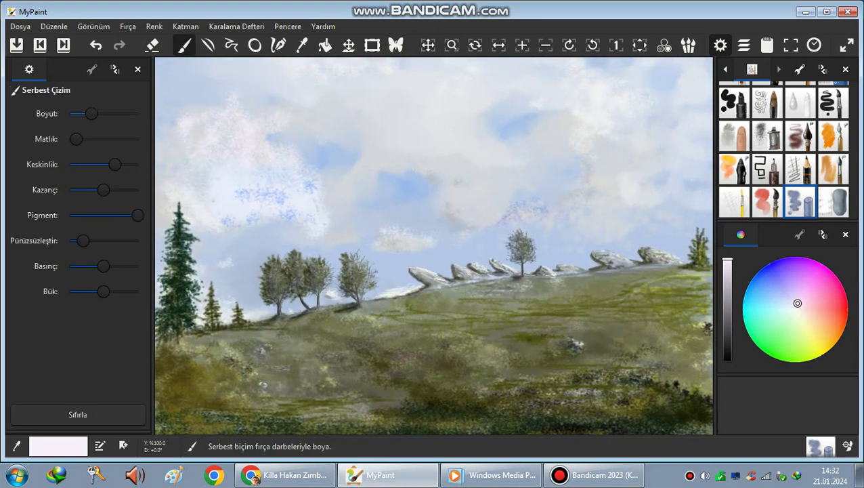